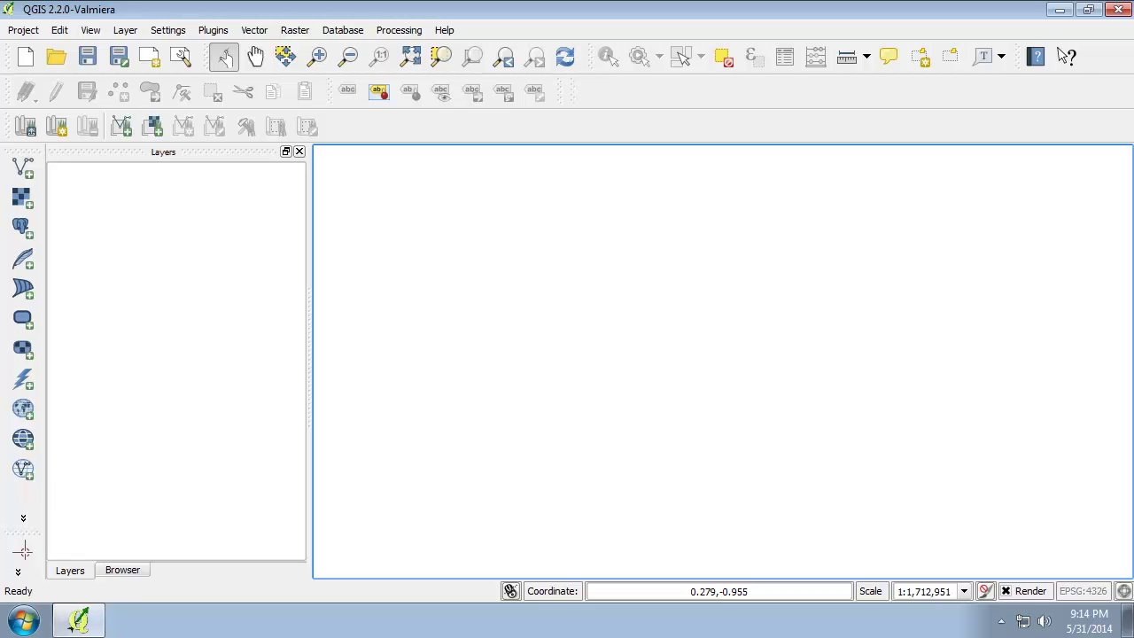
Open the World View project file from the Lab 2 folder
left_click(22, 30)
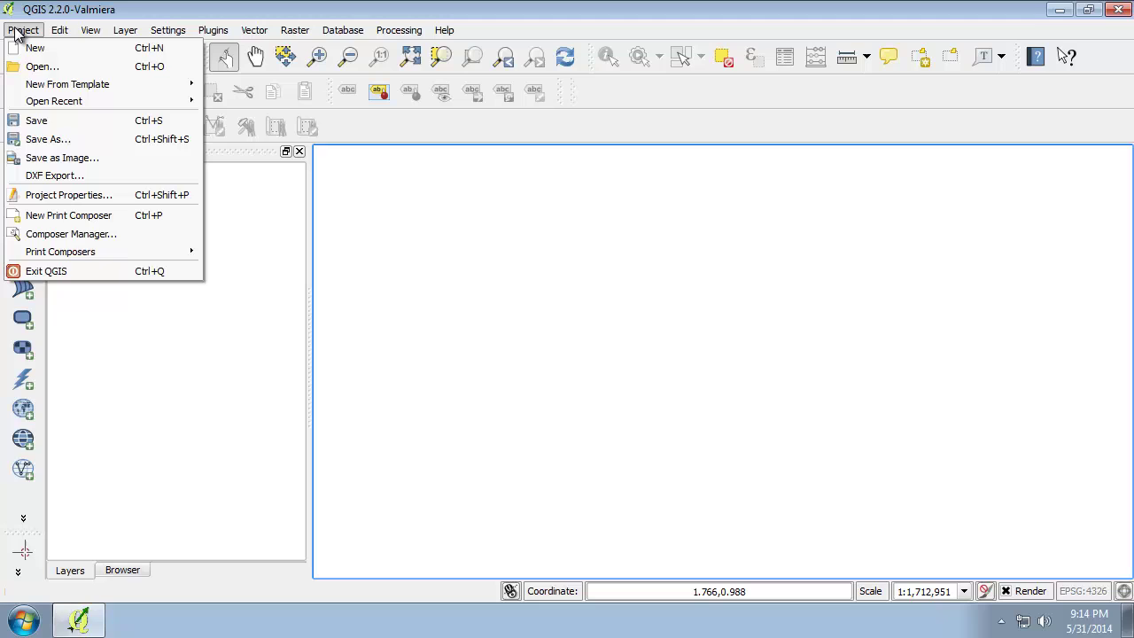
left_click(40, 66)
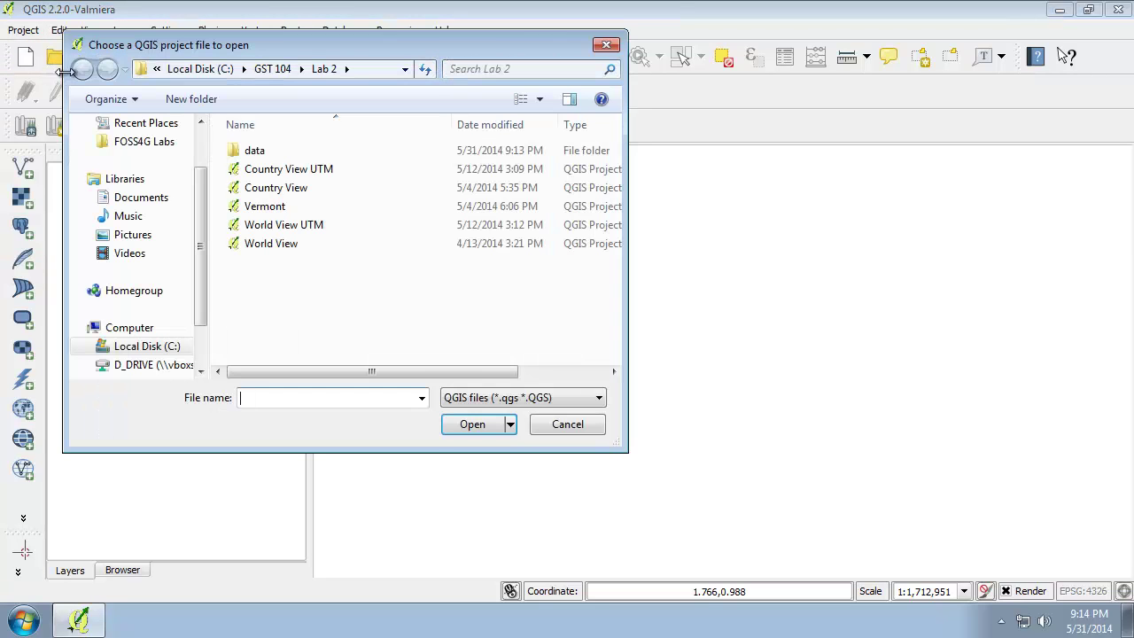
left_click(271, 243)
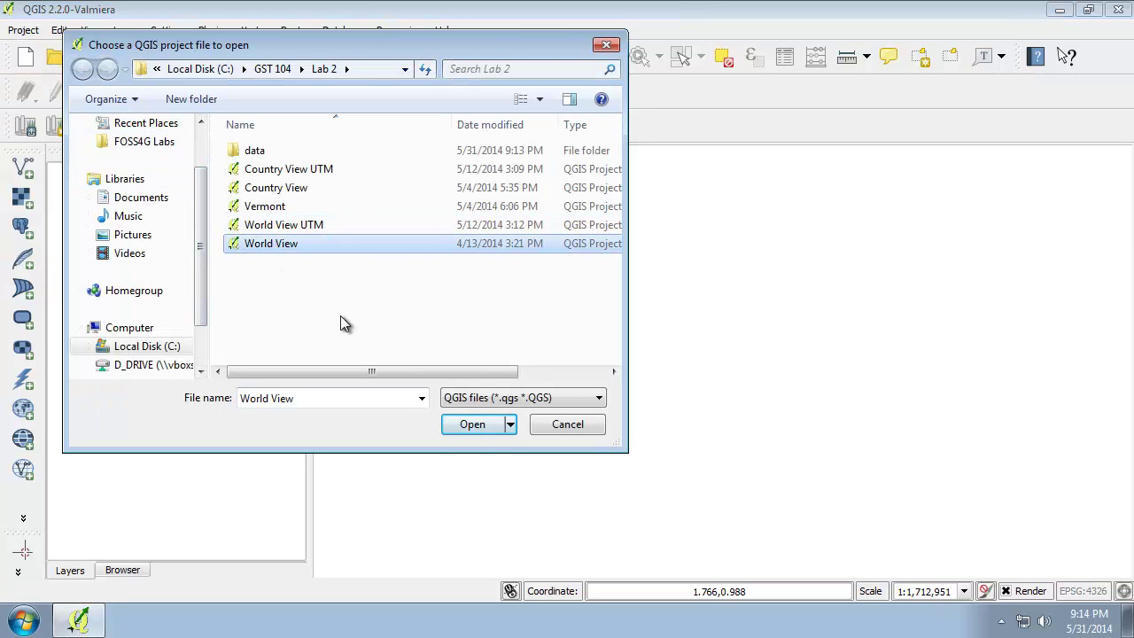
left_click(470, 424)
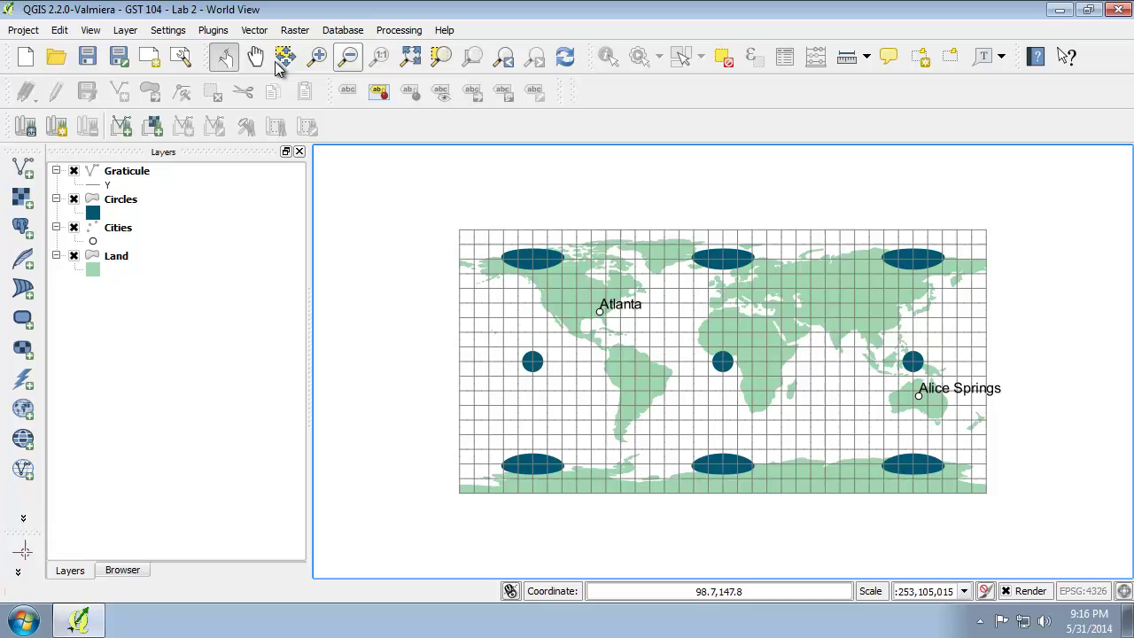
left_click(23, 30)
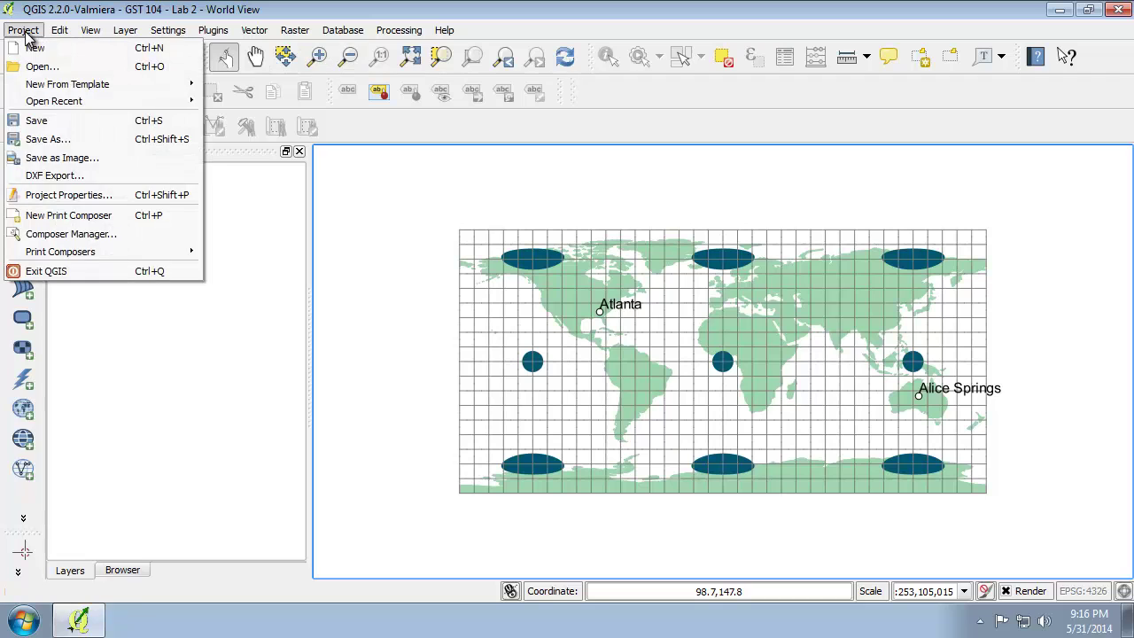
left_click(105, 195)
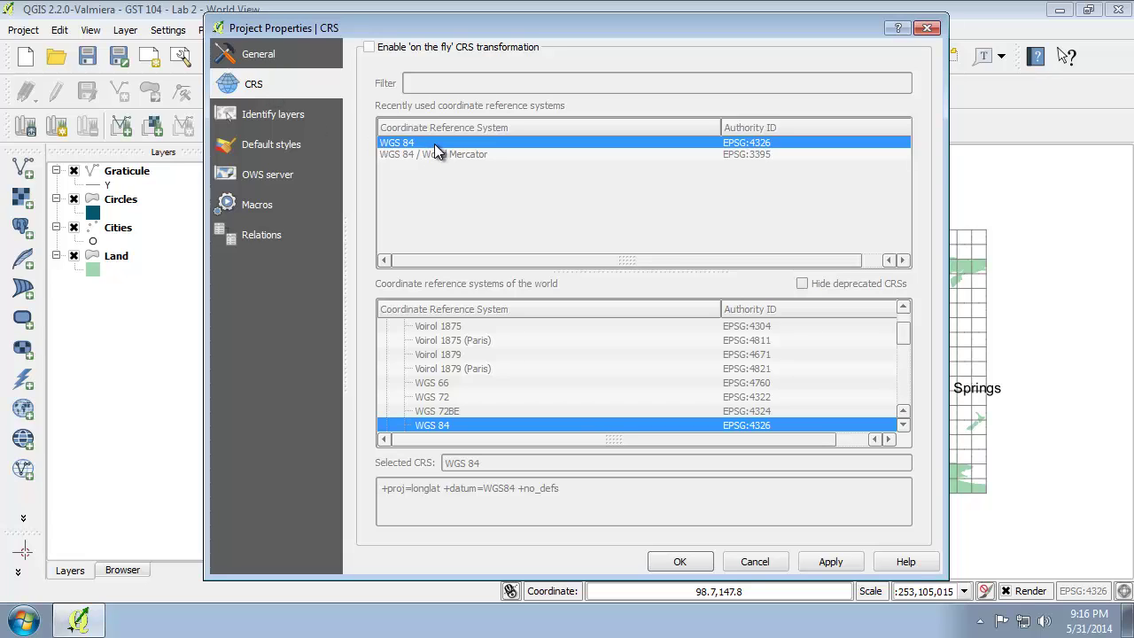
left_click(743, 563)
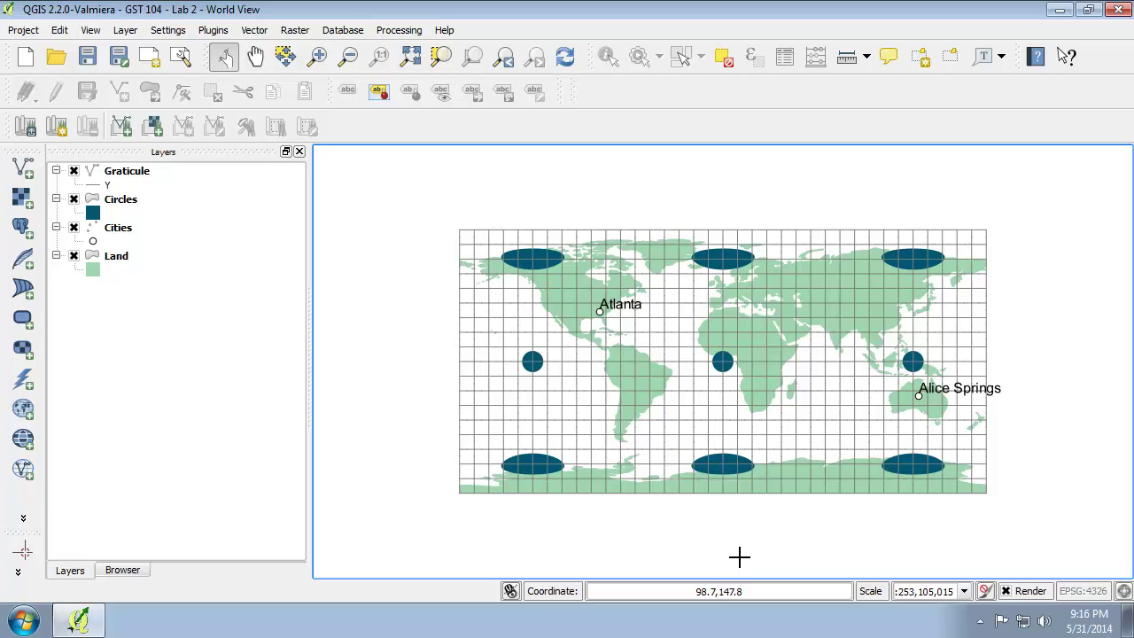
Measure a straight line from Atlanta to Alice Springs, reading 24,938.611 km, and move the results aside
left_click(848, 59)
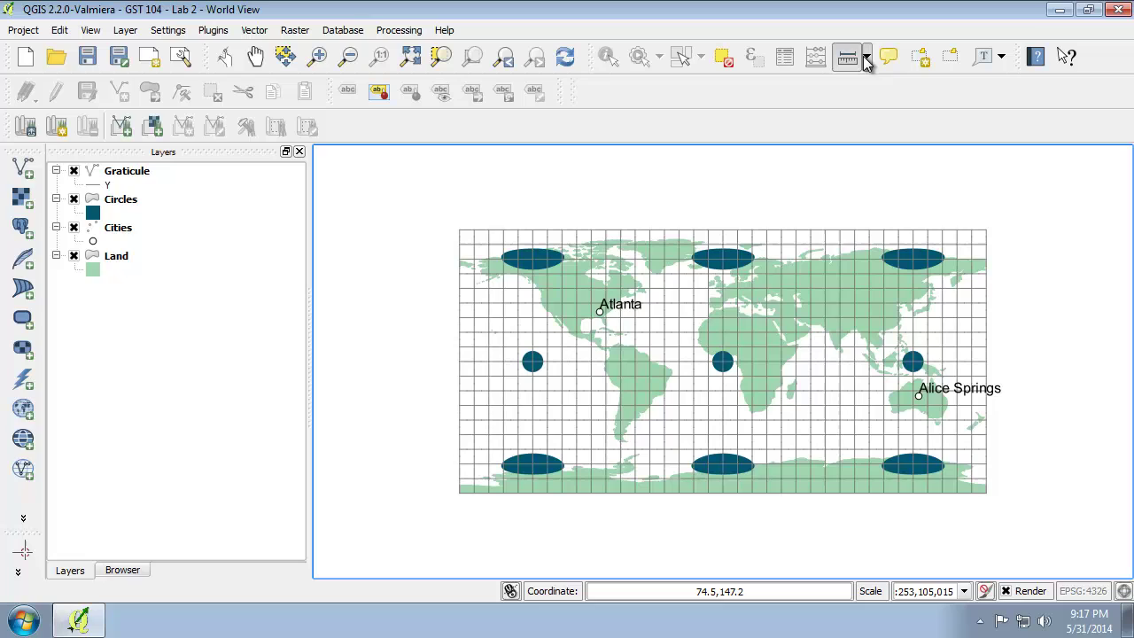
left_click(867, 58)
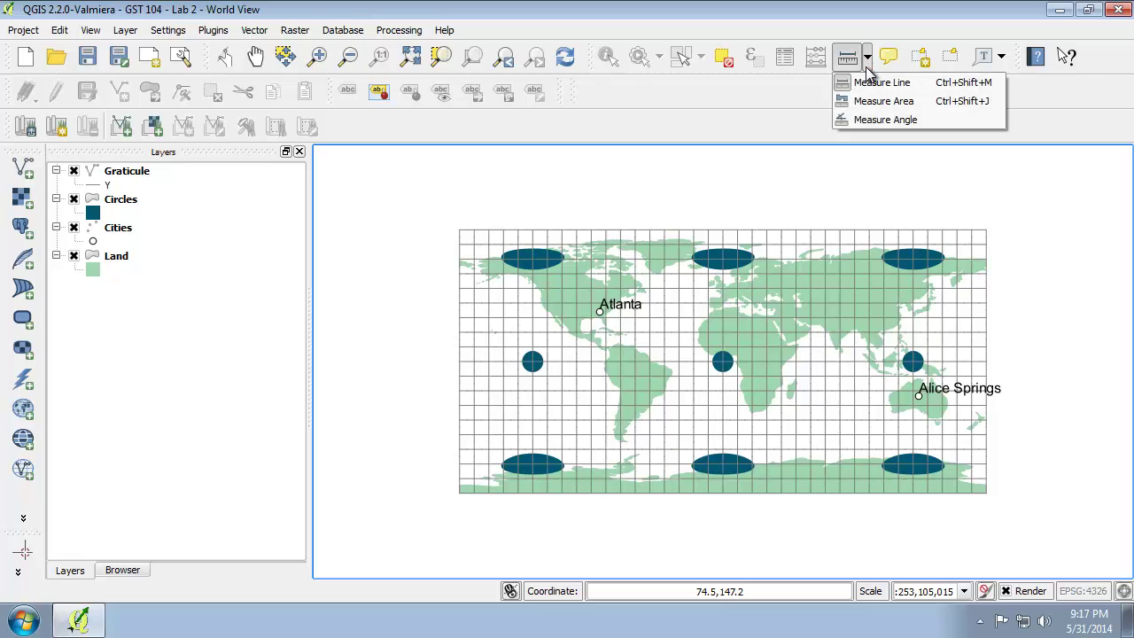
left_click(869, 82)
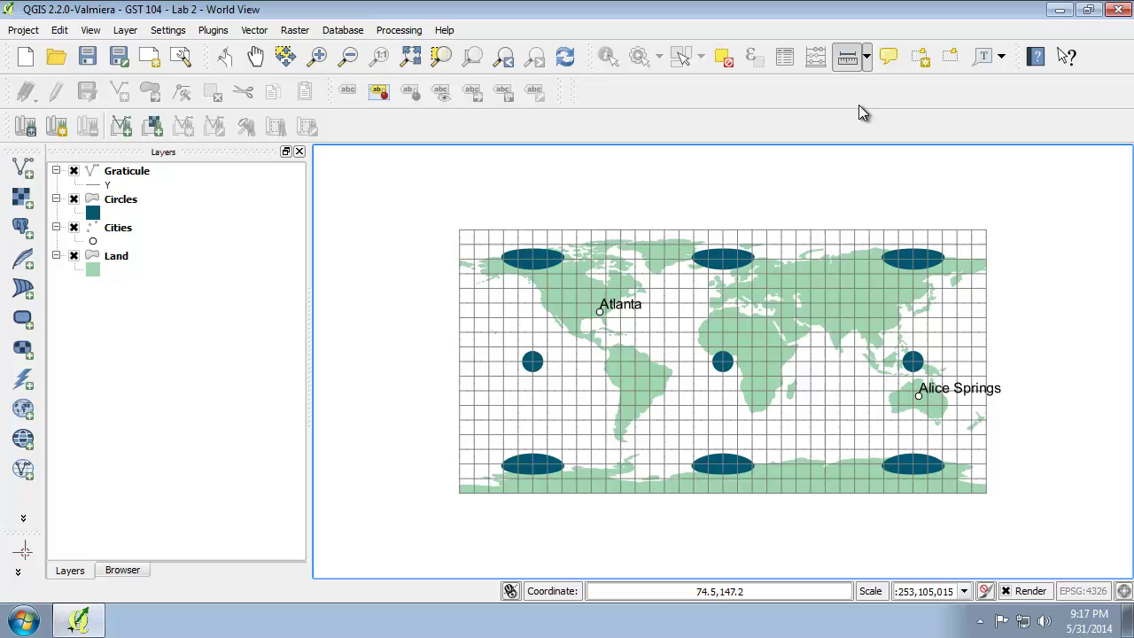
left_click(602, 310)
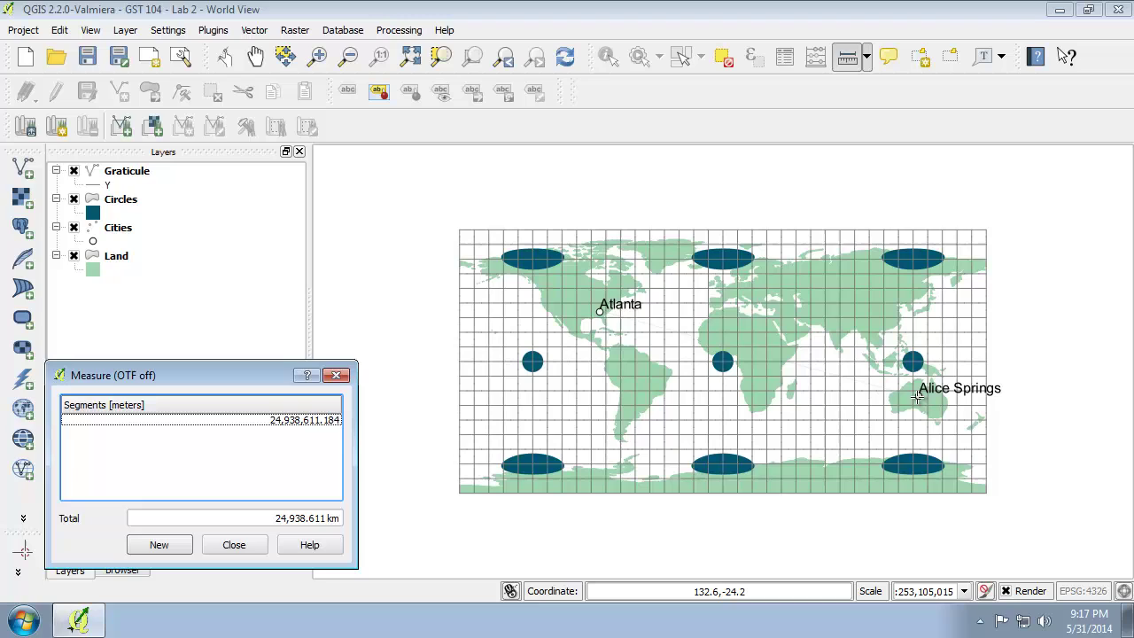
left_click(917, 397)
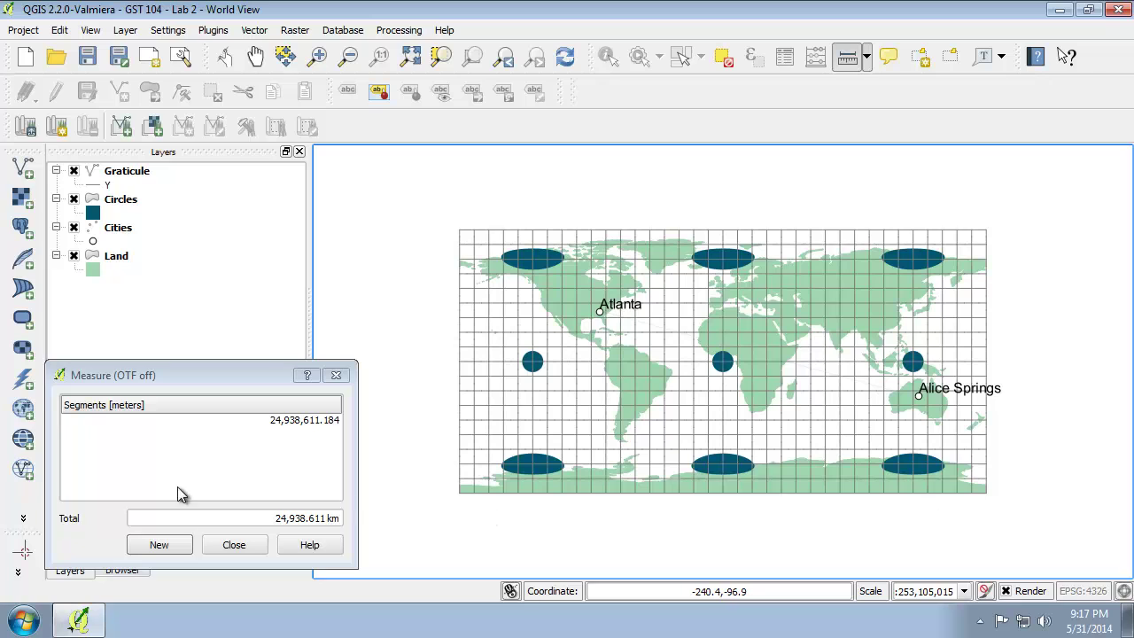
left_click_drag(219, 376, 561, 273)
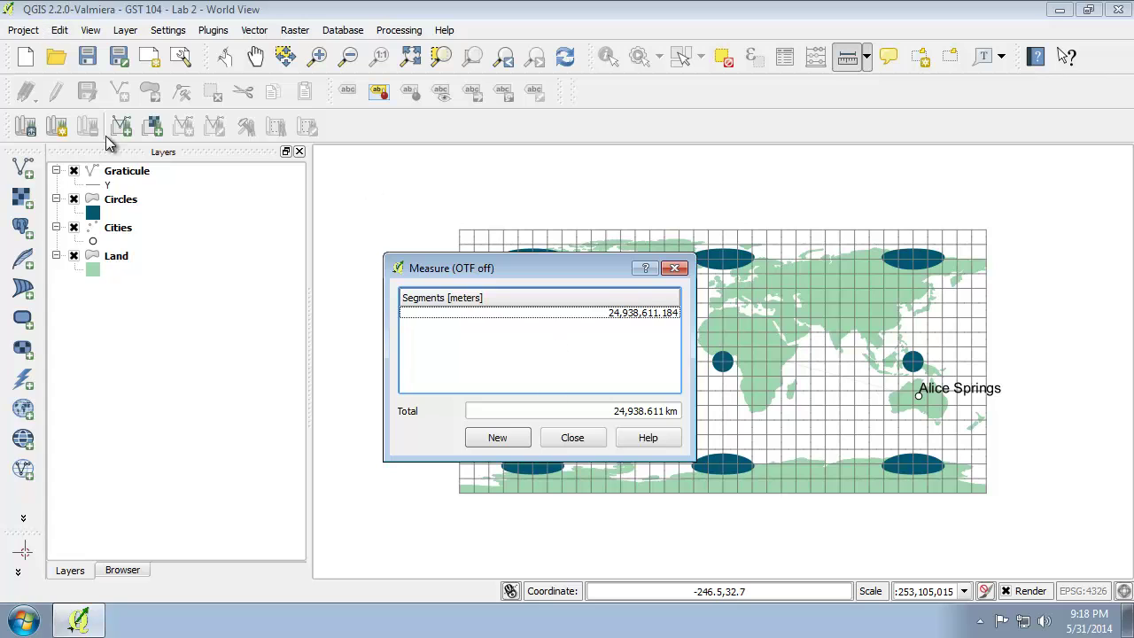
Dismiss the Project Properties unchanged and close the measurement results
left_click(25, 31)
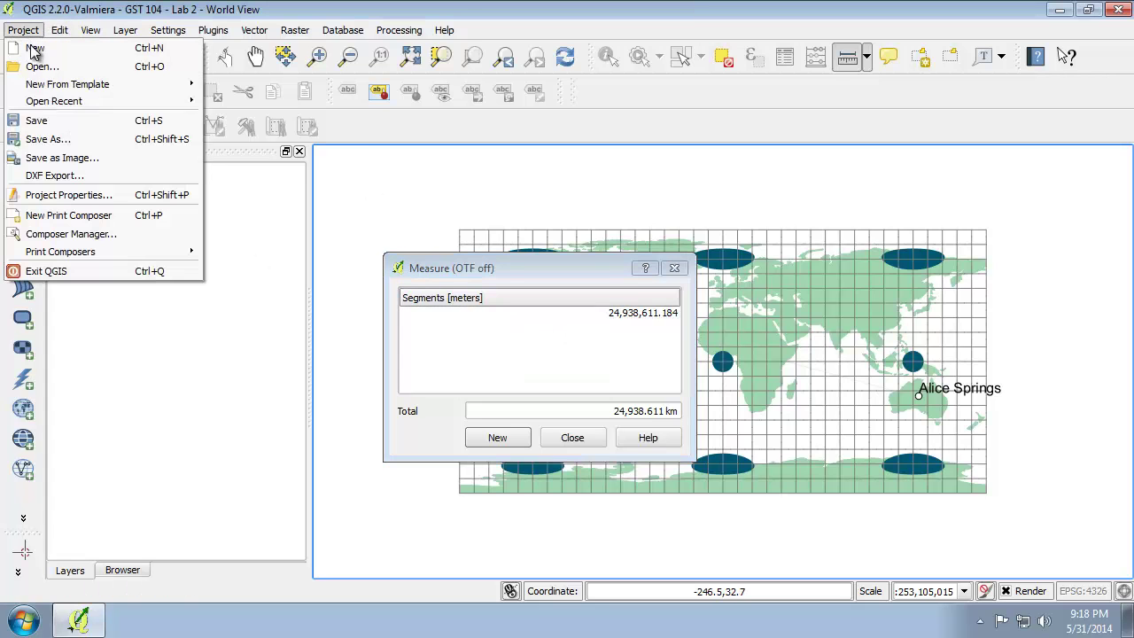
left_click(98, 195)
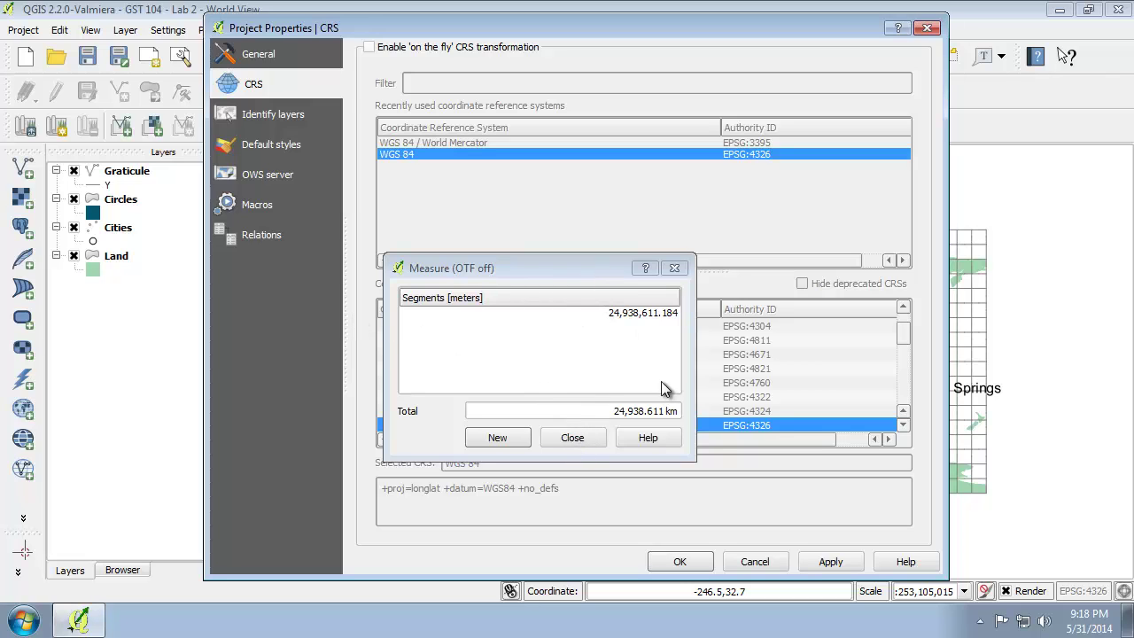
left_click(754, 562)
left_click(572, 437)
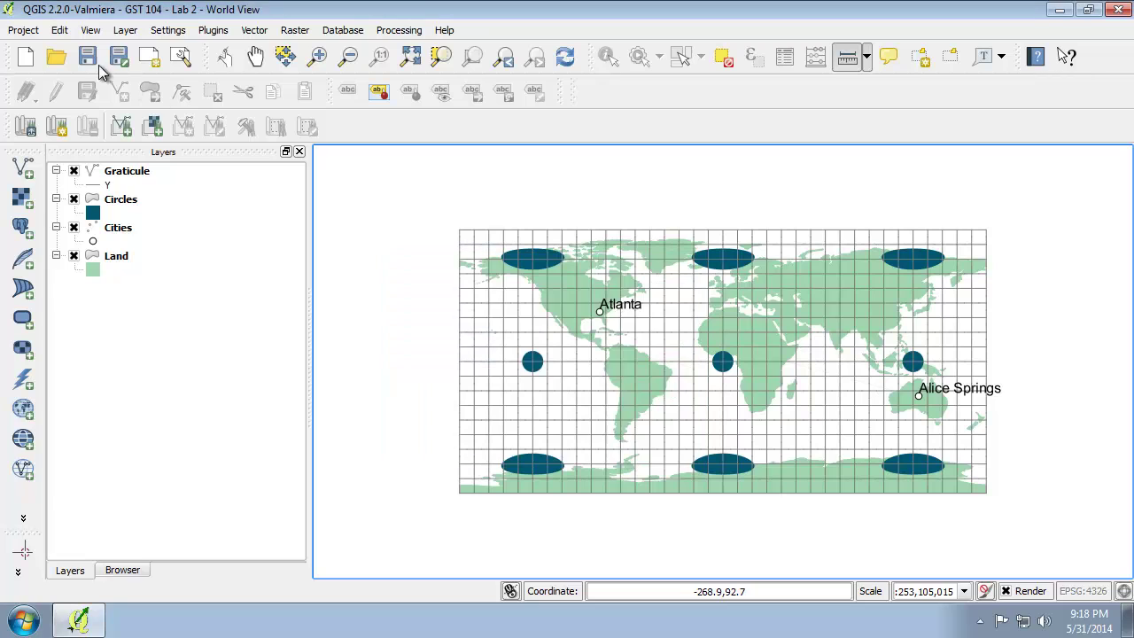
Enable on-the-fly CRS transformation with WGS 84 (EPSG:4326) as the project CRS
left_click(24, 30)
left_click(99, 195)
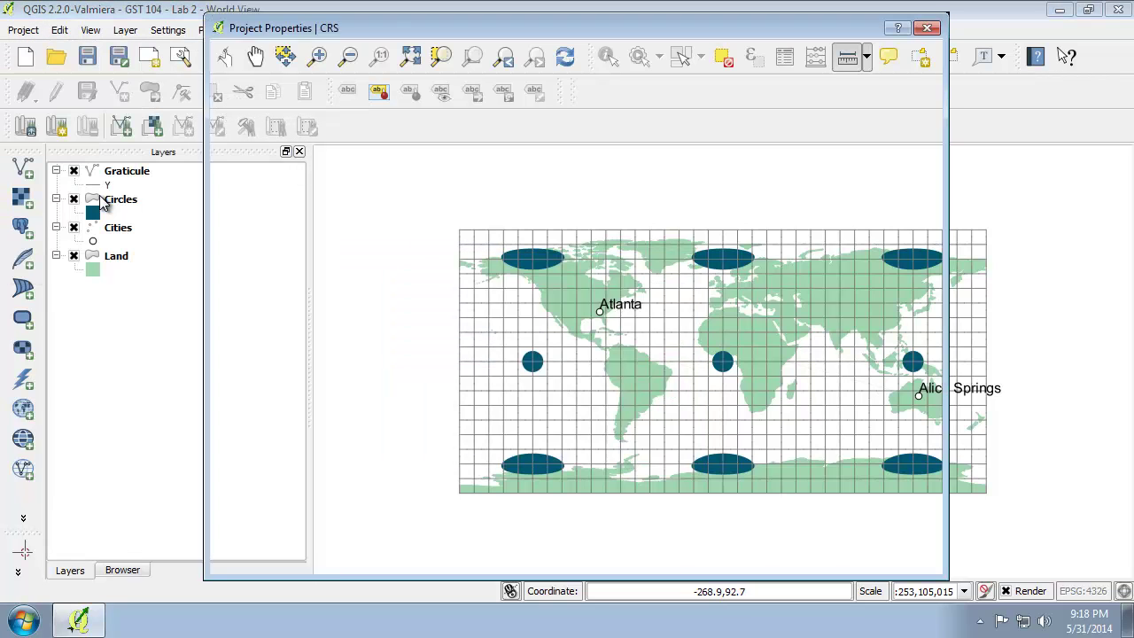
left_click(388, 50)
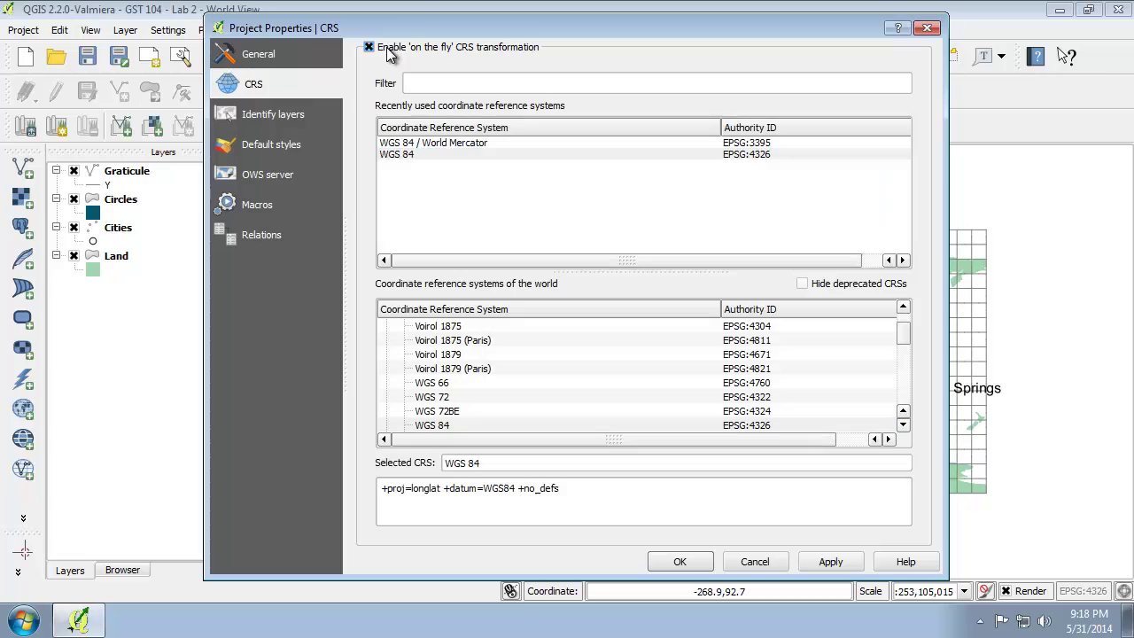
left_click(411, 156)
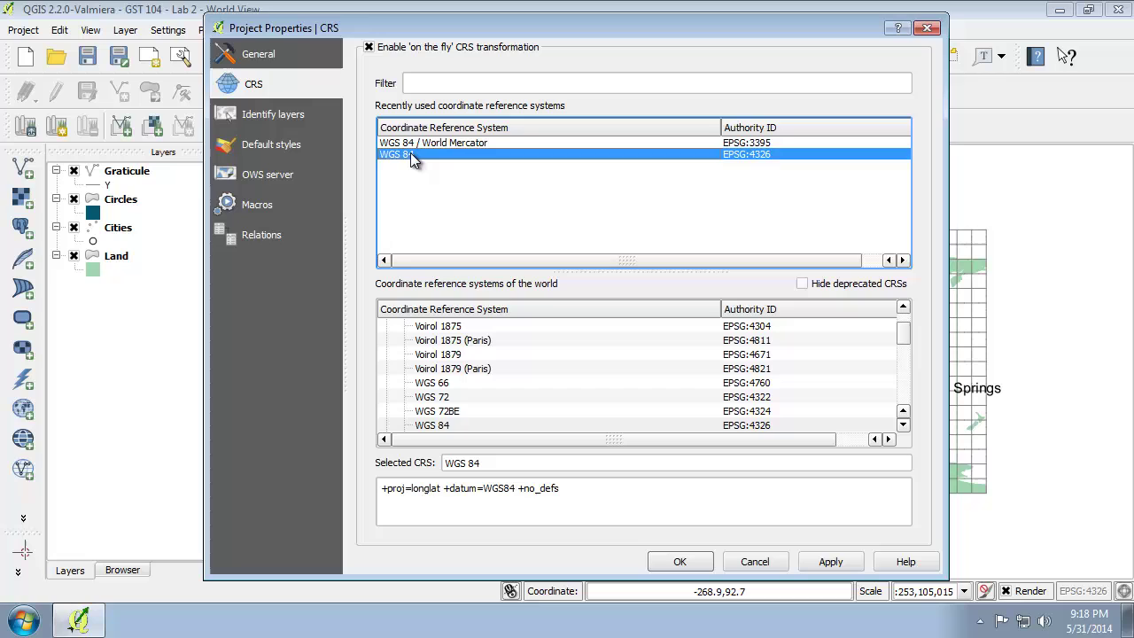
left_click(666, 561)
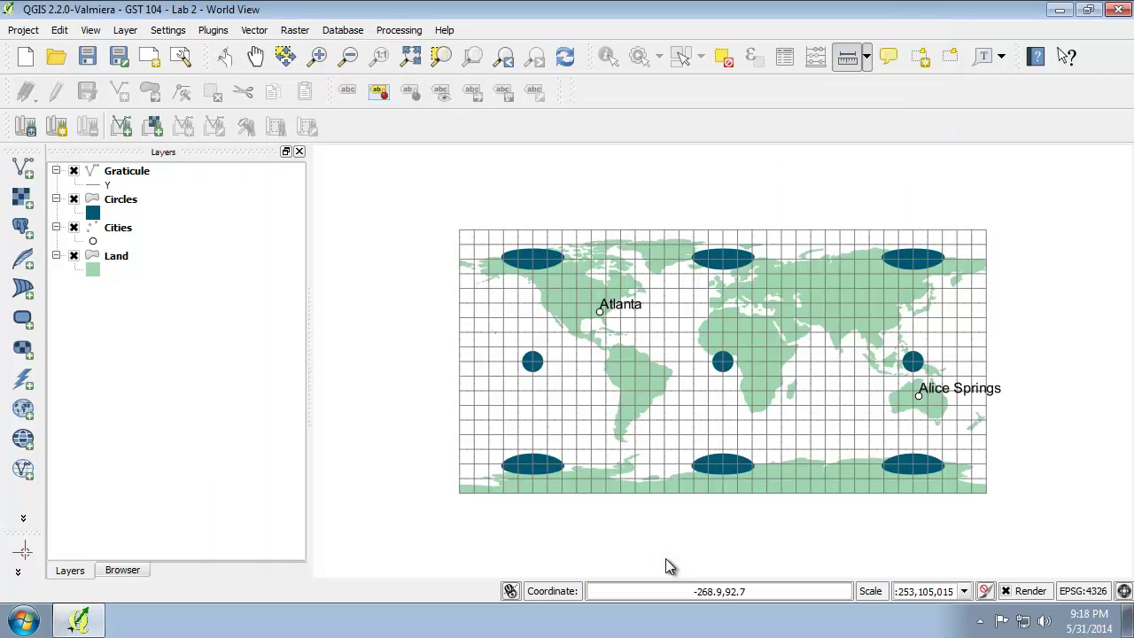
Measure Atlanta to Alice Springs again, now reading 16,197.471 km
left_click(848, 62)
left_click(599, 312)
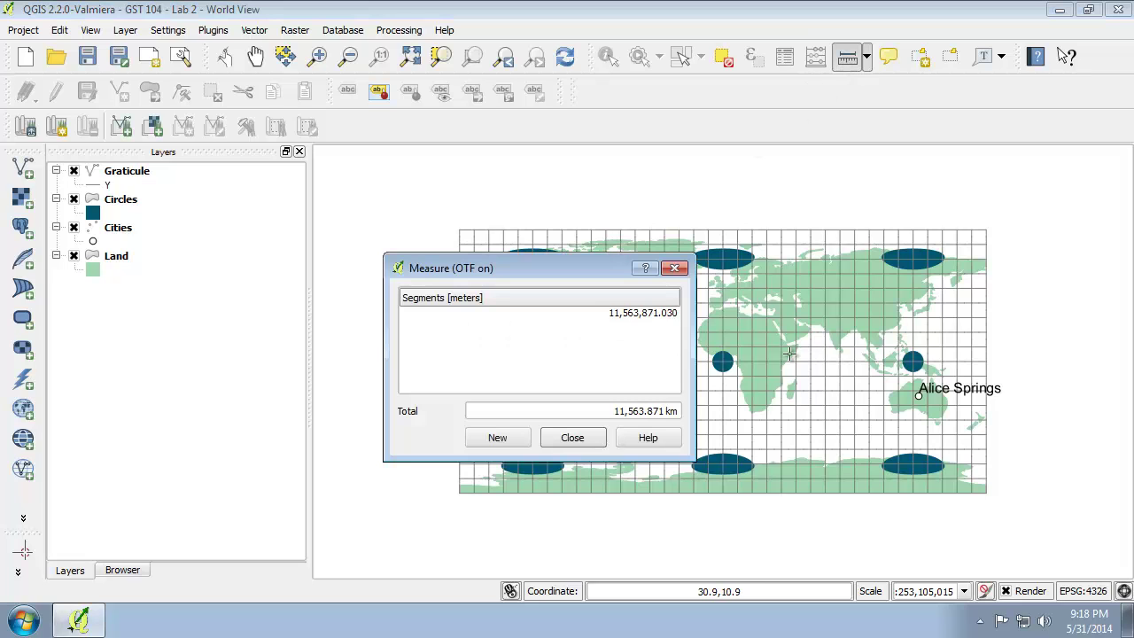
right_click(919, 398)
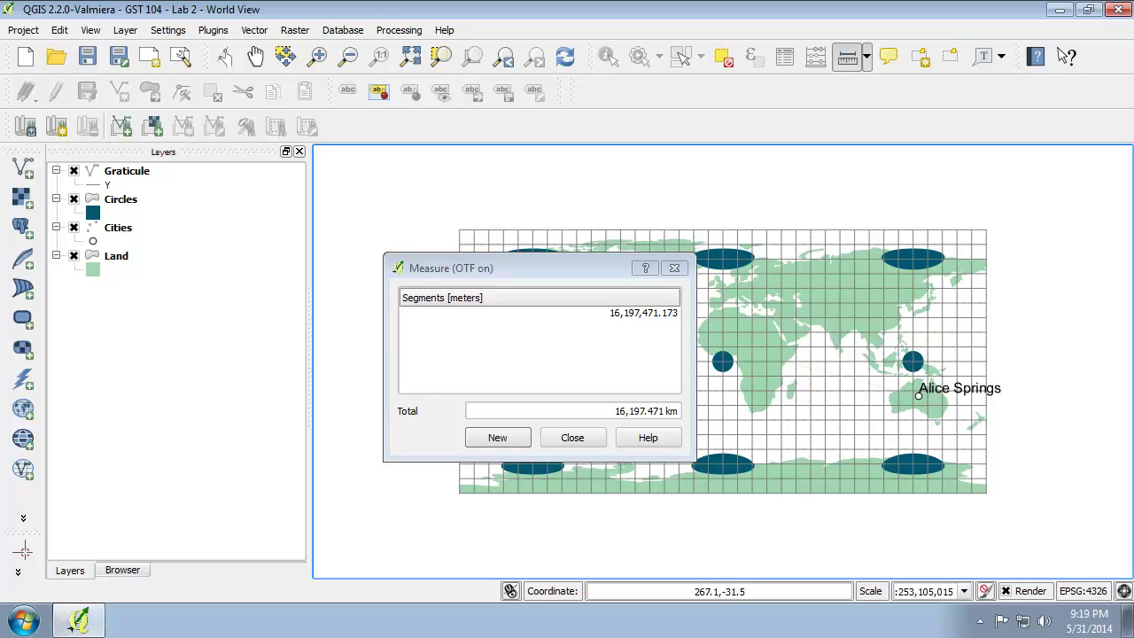
Close the measurement and set the project CRS to WGS 84 / World Mercator (EPSG:3395)
left_click(572, 438)
left_click(34, 31)
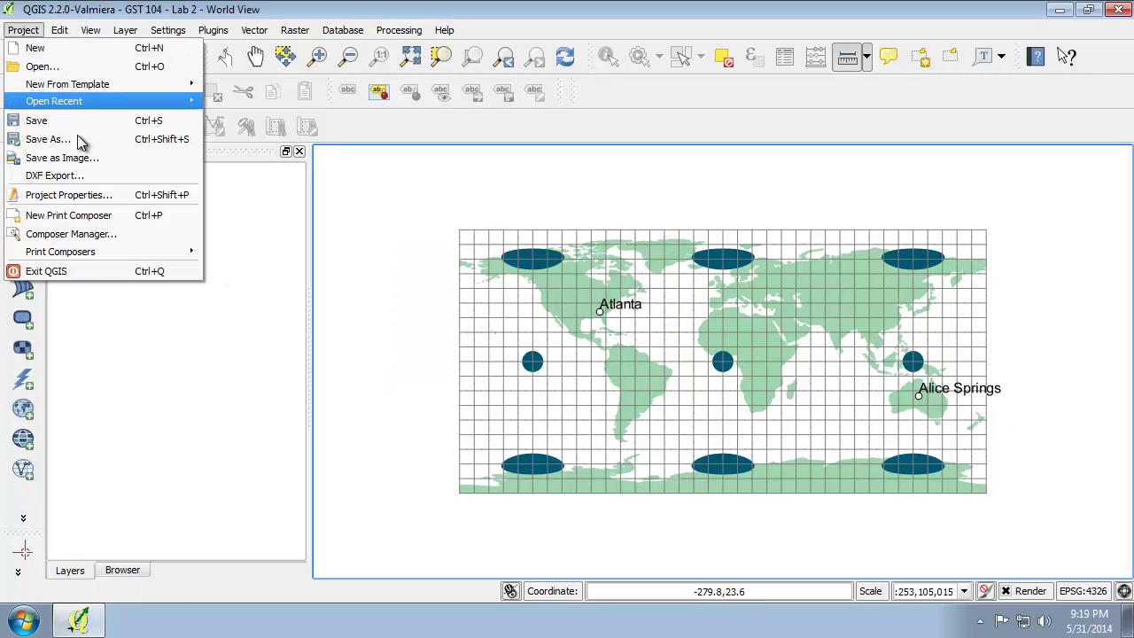
left_click(85, 202)
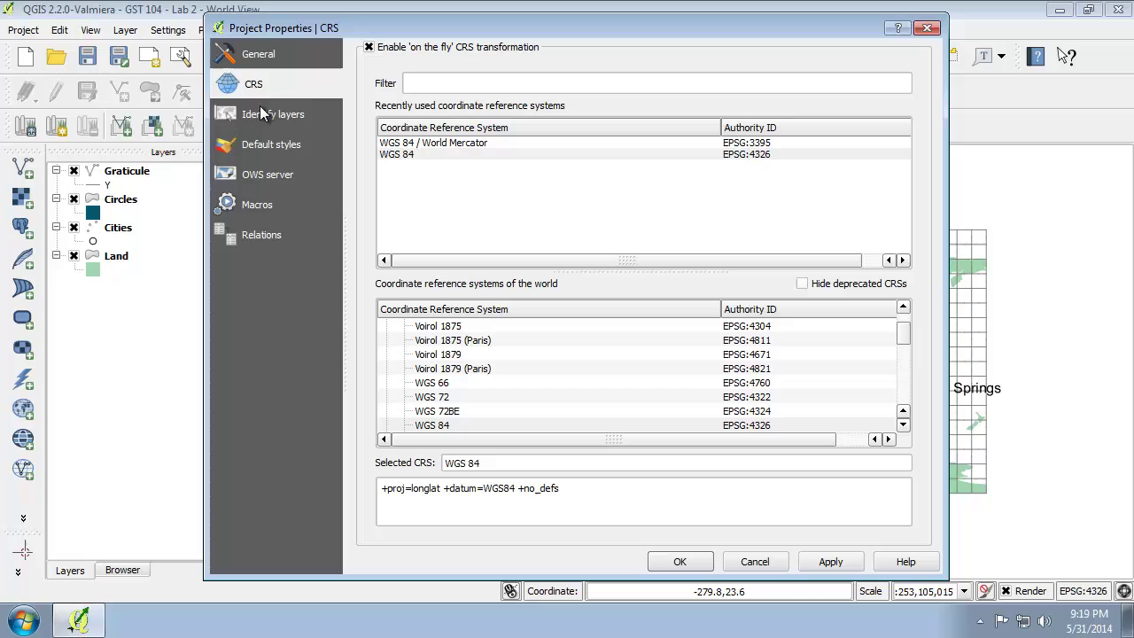
left_click(455, 86)
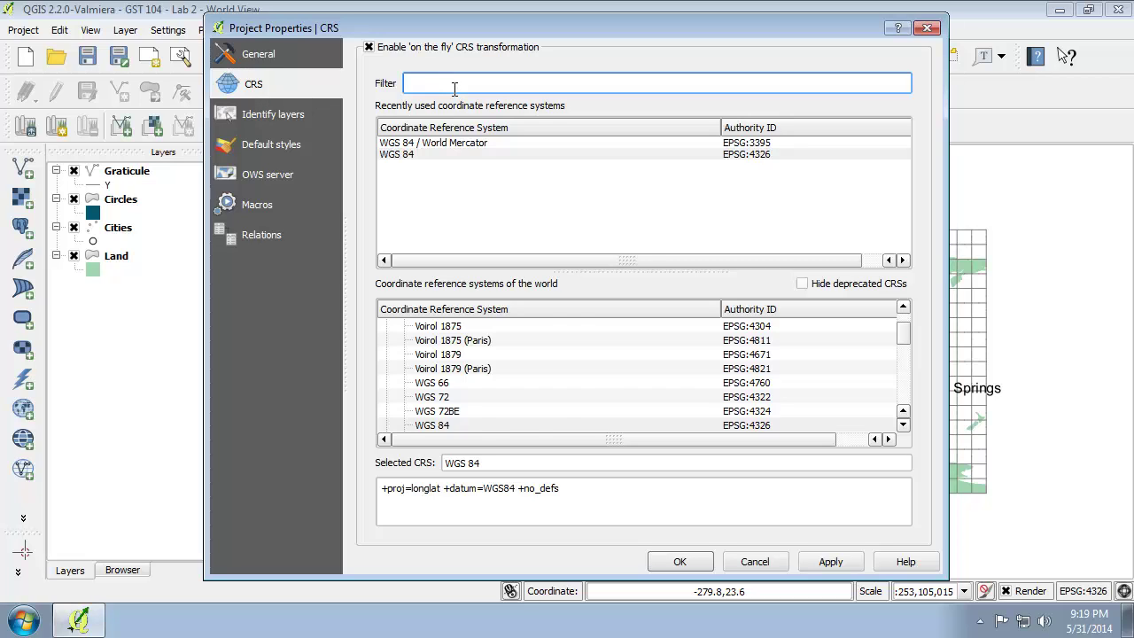
type("3395")
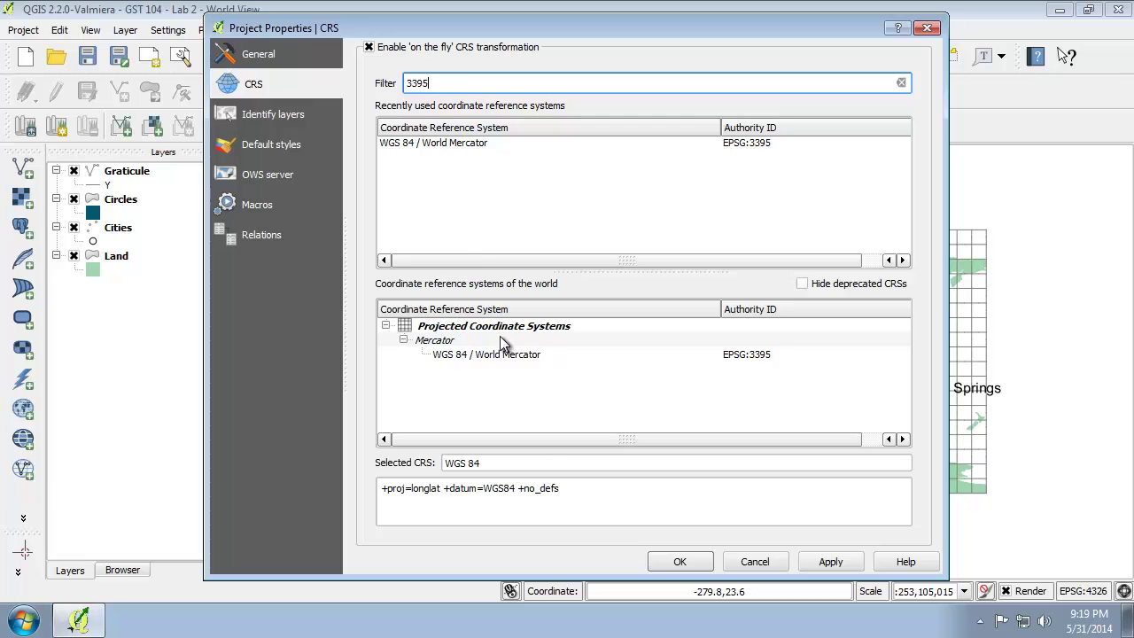
left_click(512, 356)
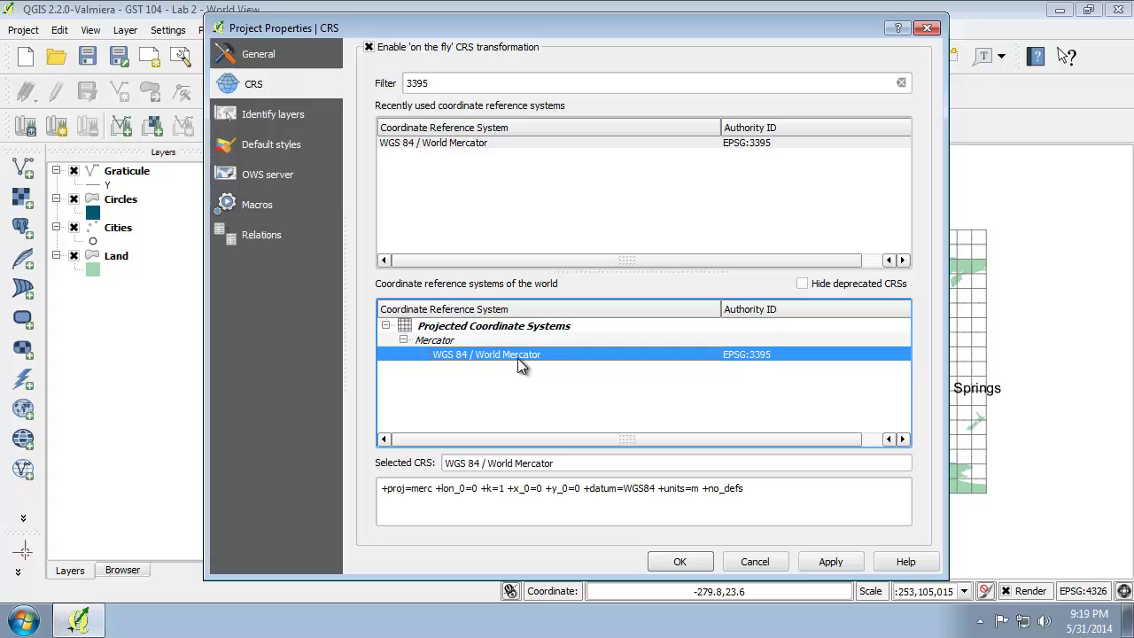
left_click(681, 561)
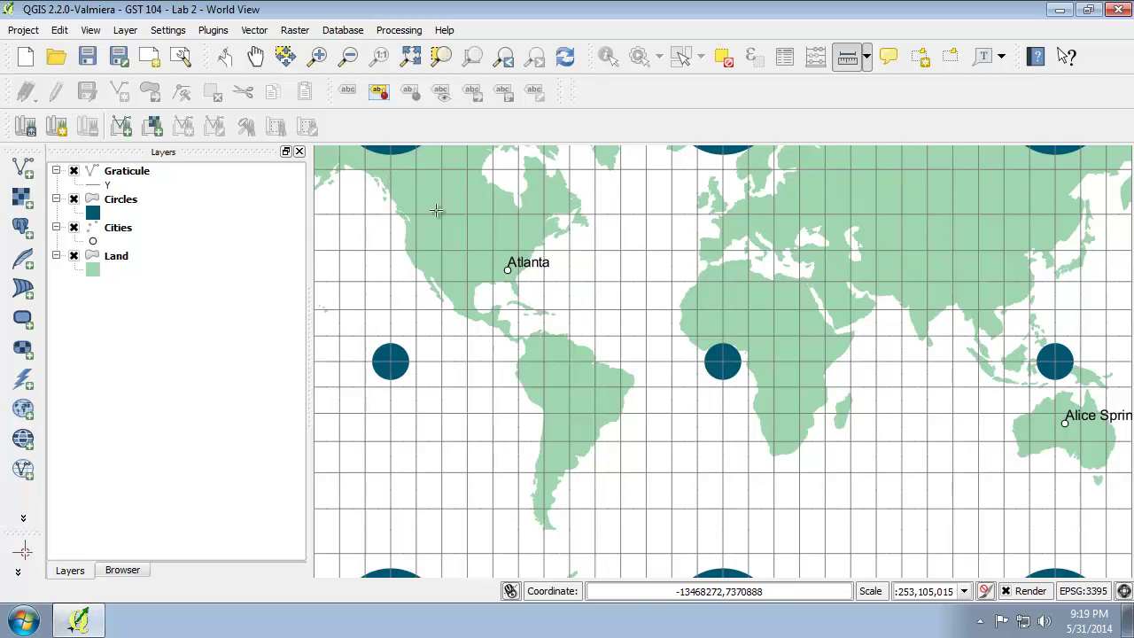
Zoom to the full extent of the Mercator-projected world map
left_click(411, 60)
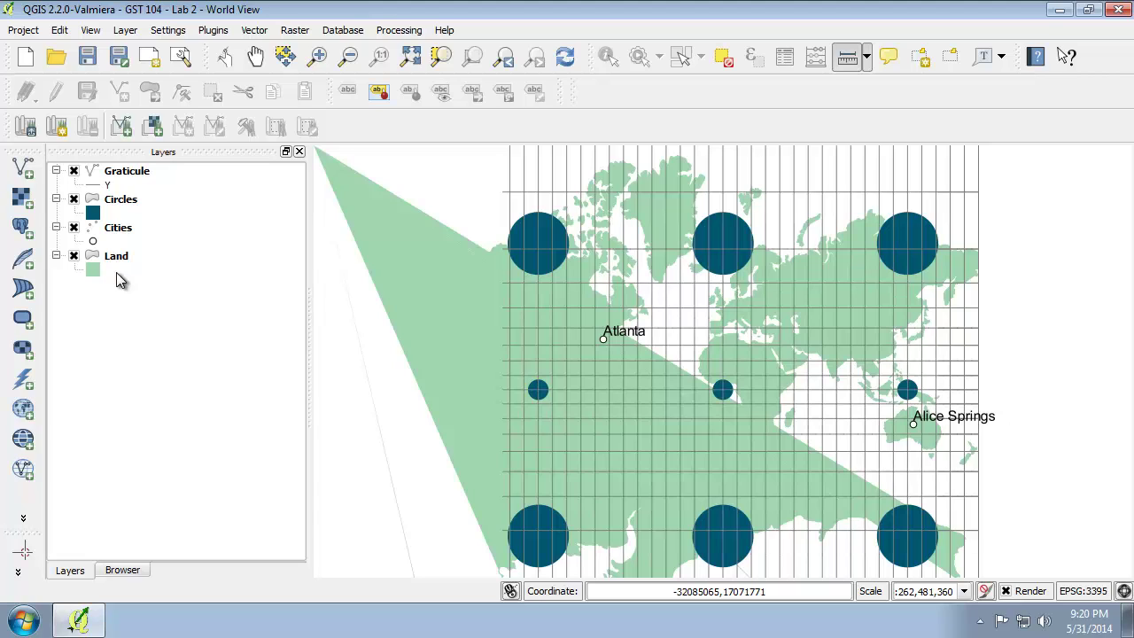
right_click(133, 176)
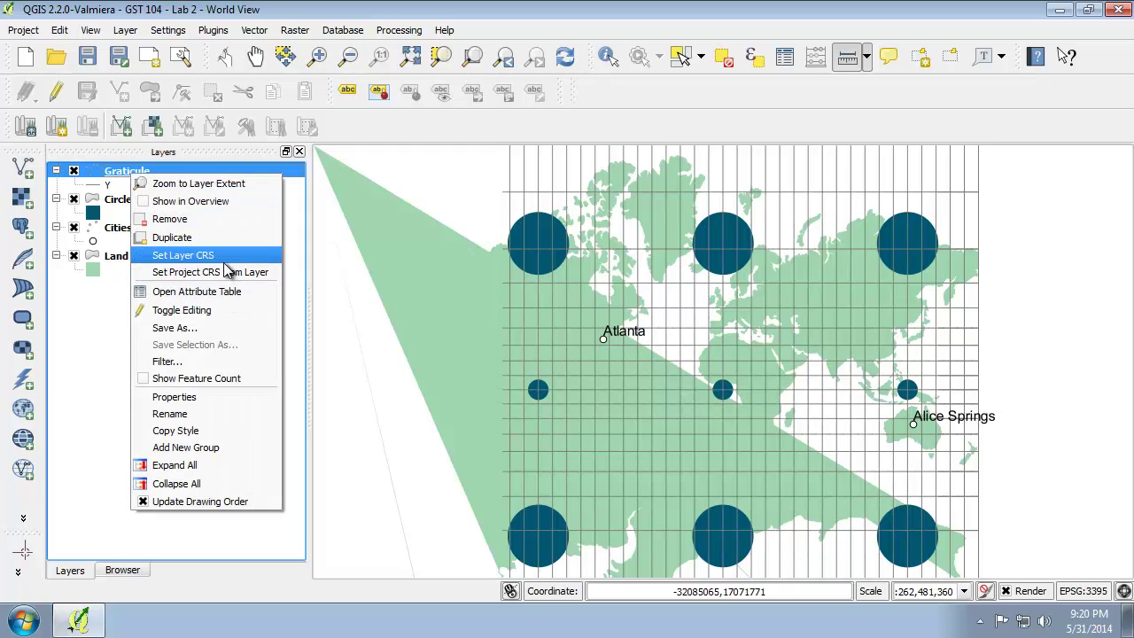
left_click(219, 329)
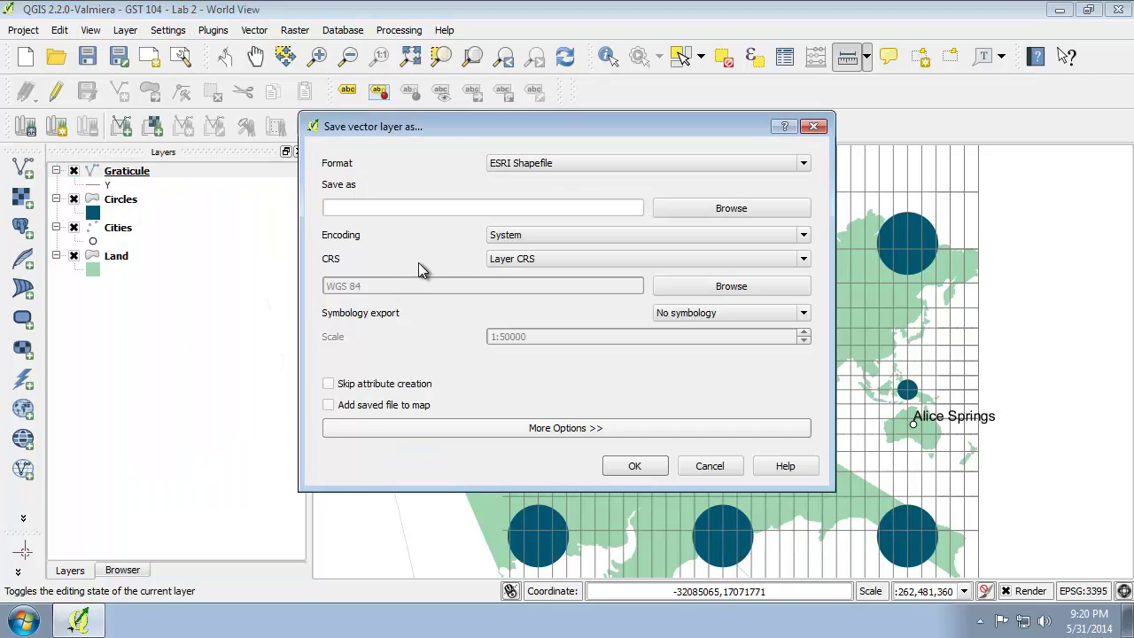
left_click(519, 260)
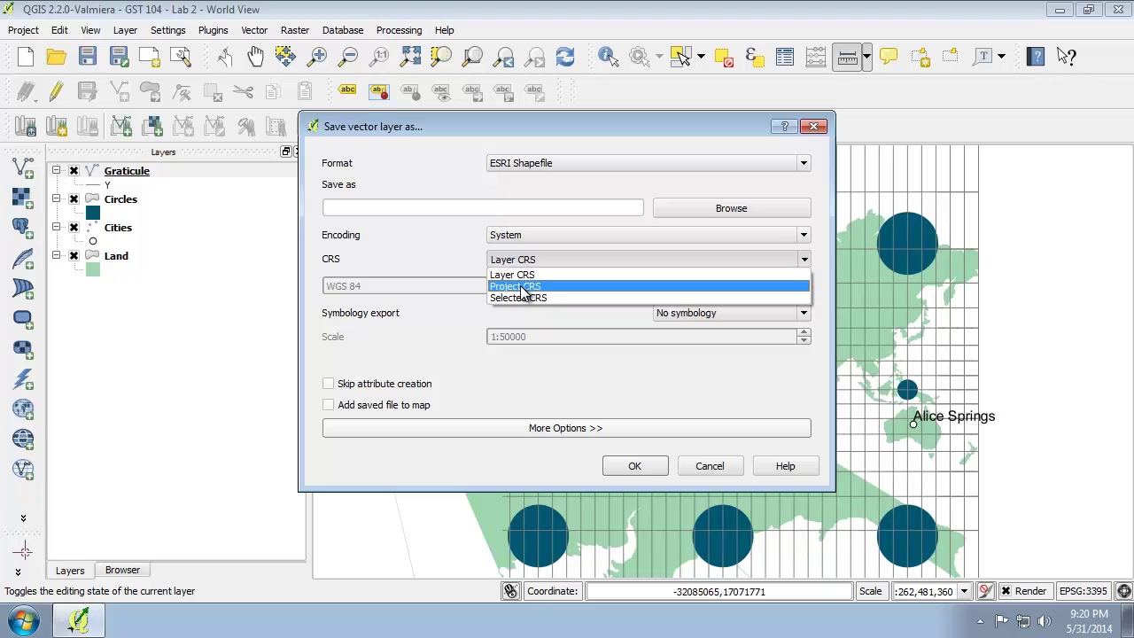
left_click(521, 286)
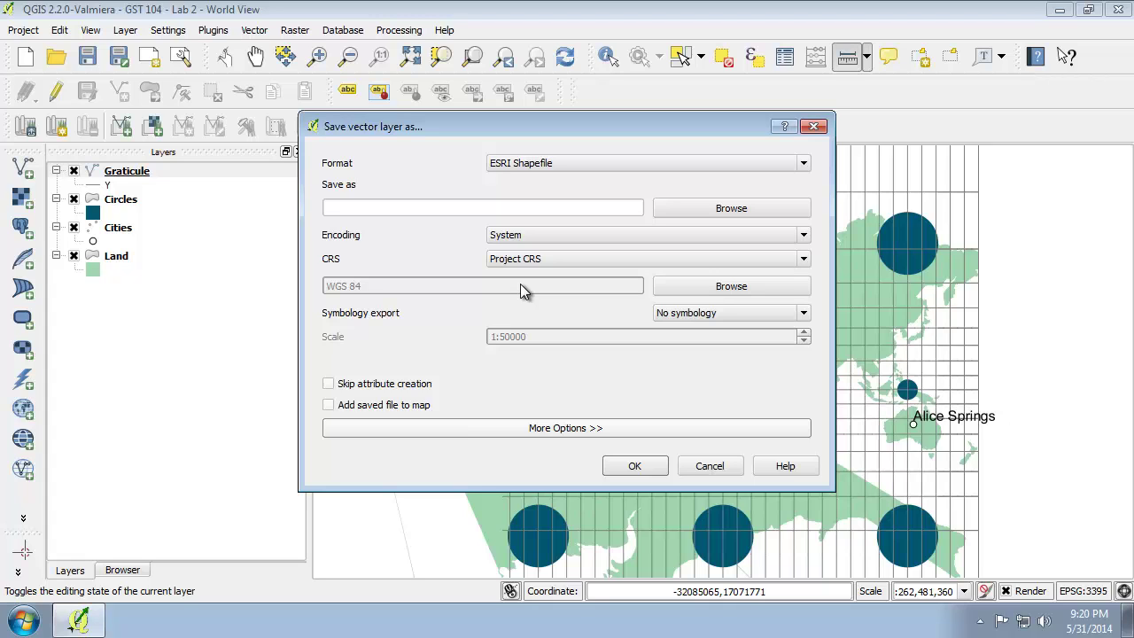
left_click(706, 463)
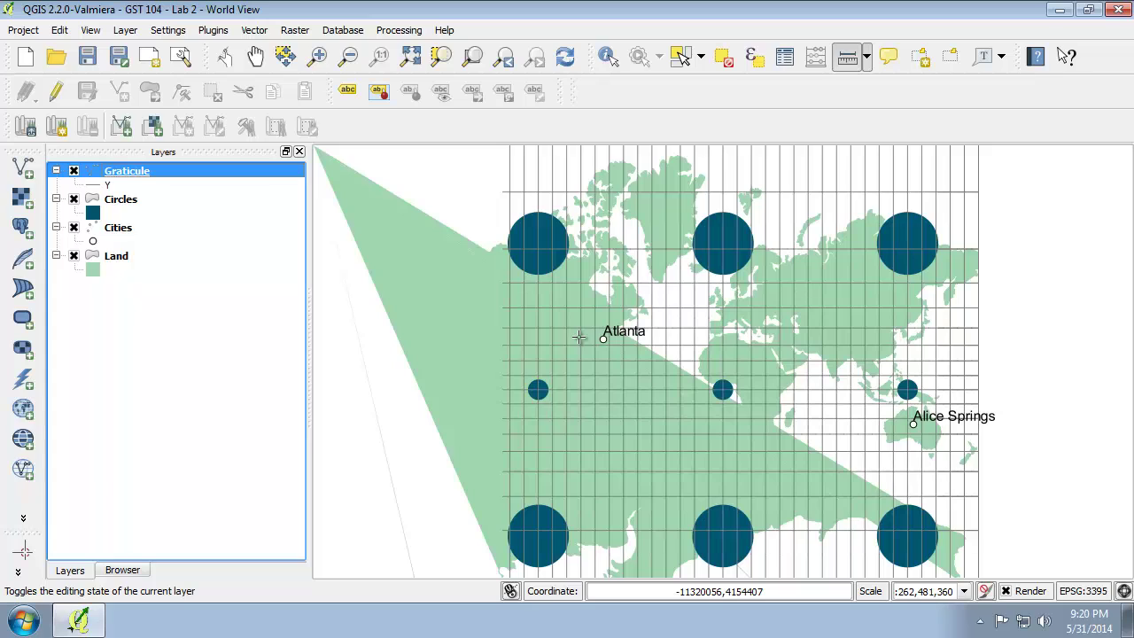